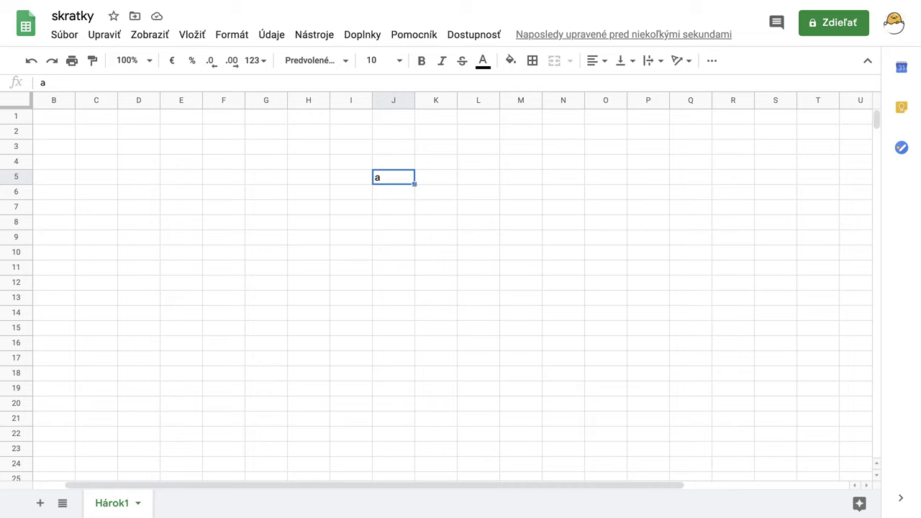
Fill the range J5:N9 with the value "a" from cell J5.
{"action": "left_click_drag", "start_coordinate": [415, 184], "coordinate": [587, 241]}
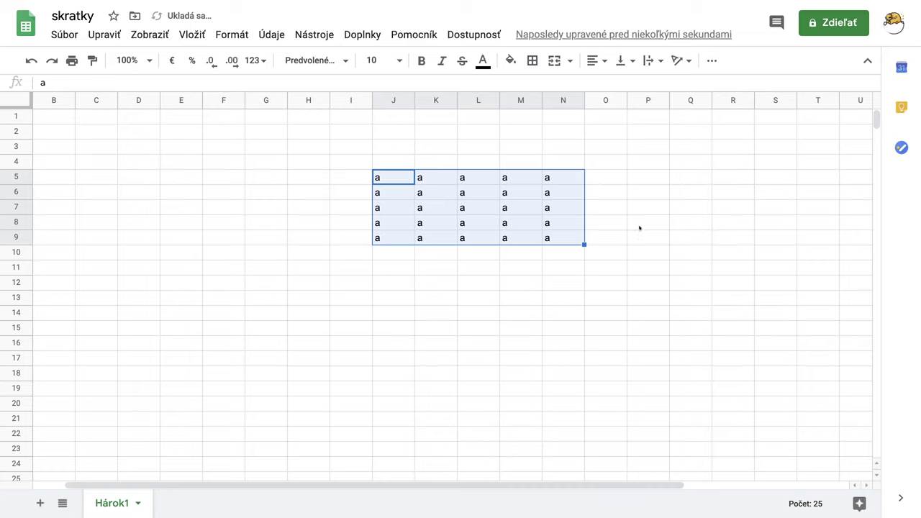
{"action": "left_click", "coordinate": [639, 226]}
Jump twice around the corners of the data block, from J5 through N5, N9 and J9 back to J5.
{"action": "left_click", "coordinate": [388, 180]}
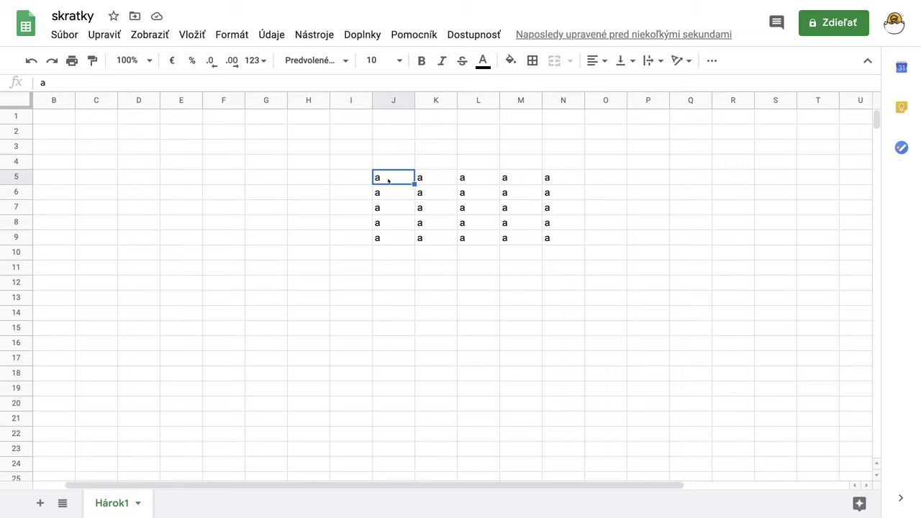
{"action": "key", "text": "ctrl+Right"}
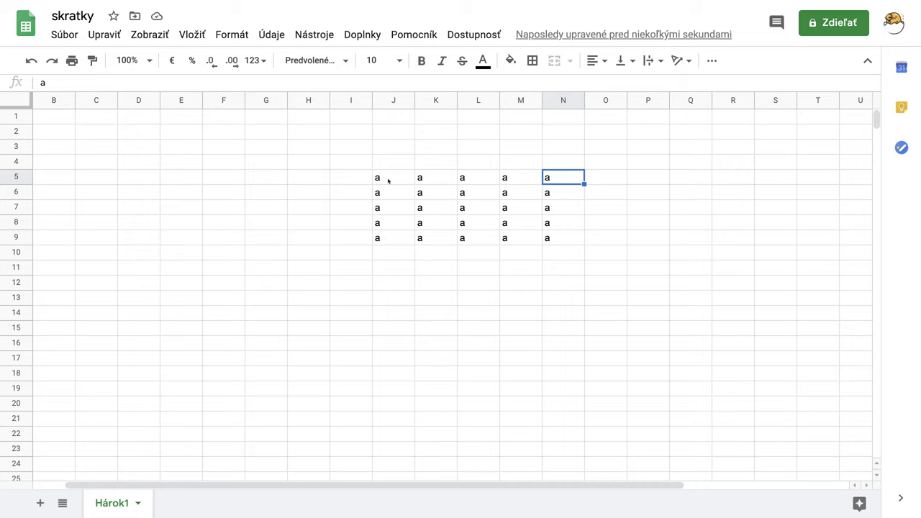
{"action": "key", "text": "ctrl+Down"}
{"action": "key", "text": "ctrl+Left"}
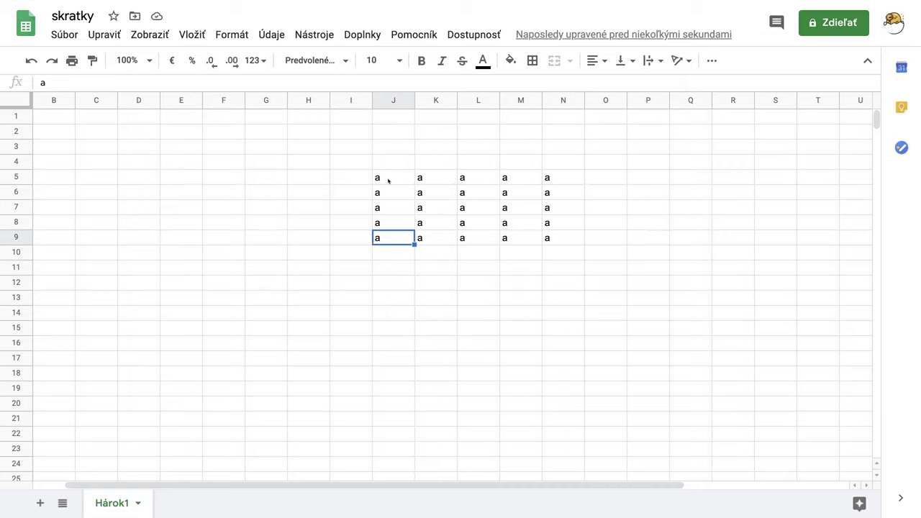
{"action": "key", "text": "ctrl+Up"}
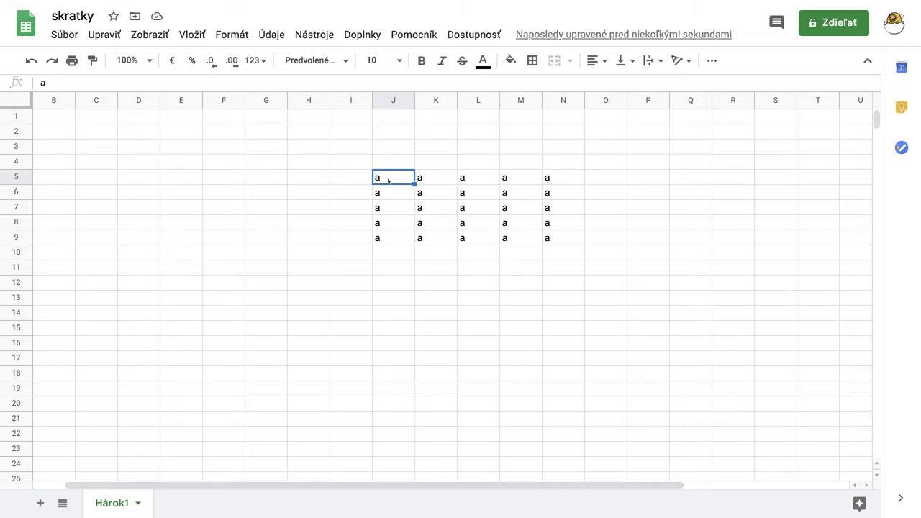
{"action": "key", "text": "ctrl+Right"}
{"action": "key", "text": "ctrl+Down"}
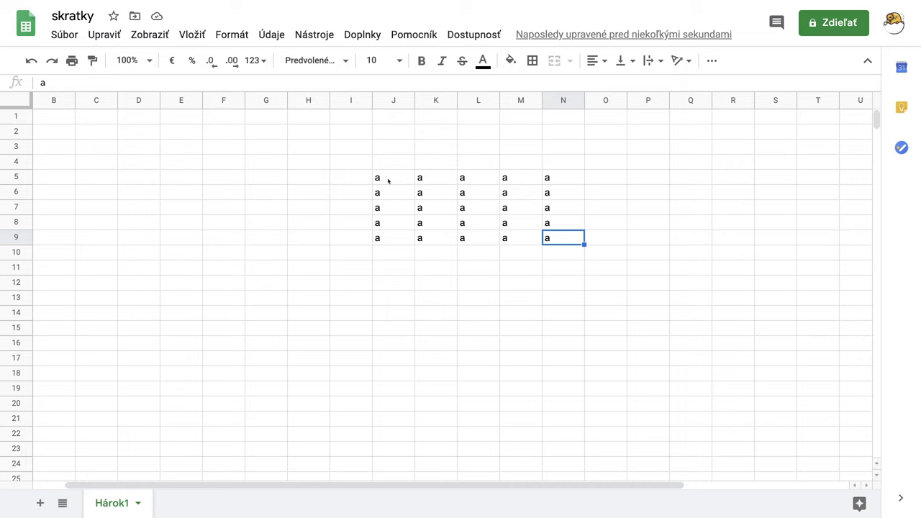
{"action": "key", "text": "ctrl+Left"}
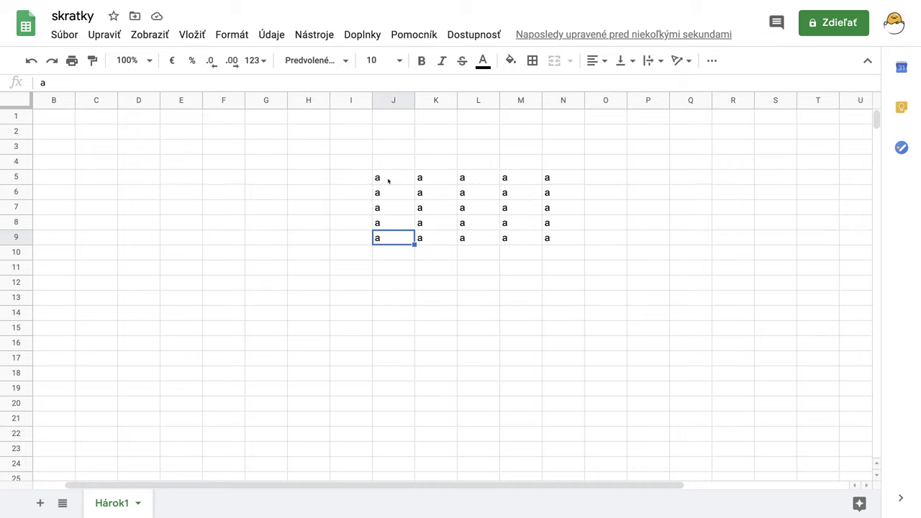
{"action": "key", "text": "ctrl+Up"}
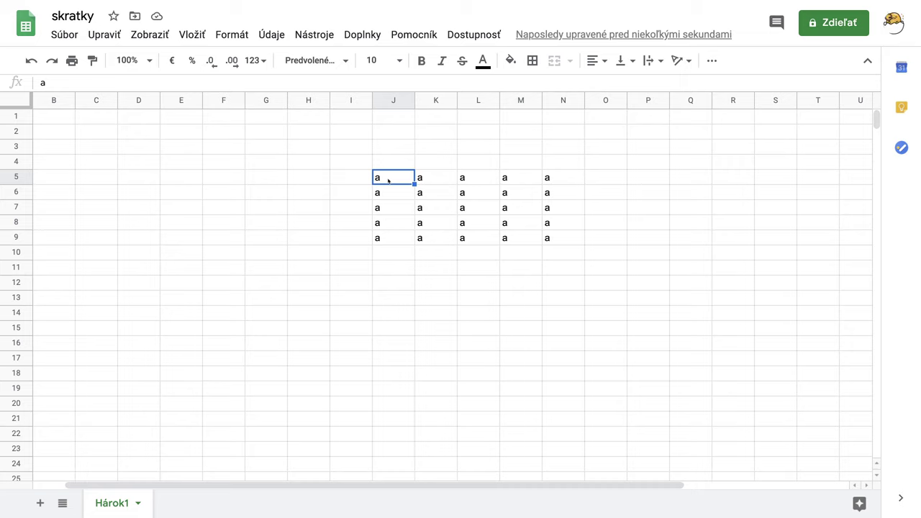
Select the block J5:N9 by extending the selection from J5 one cell at a time, and clear the selection.
{"action": "key", "text": "shift+Right"}
{"action": "key", "text": "shift+Right"}
{"action": "key", "text": "shift+Right"}
{"action": "key", "text": "shift+Right"}
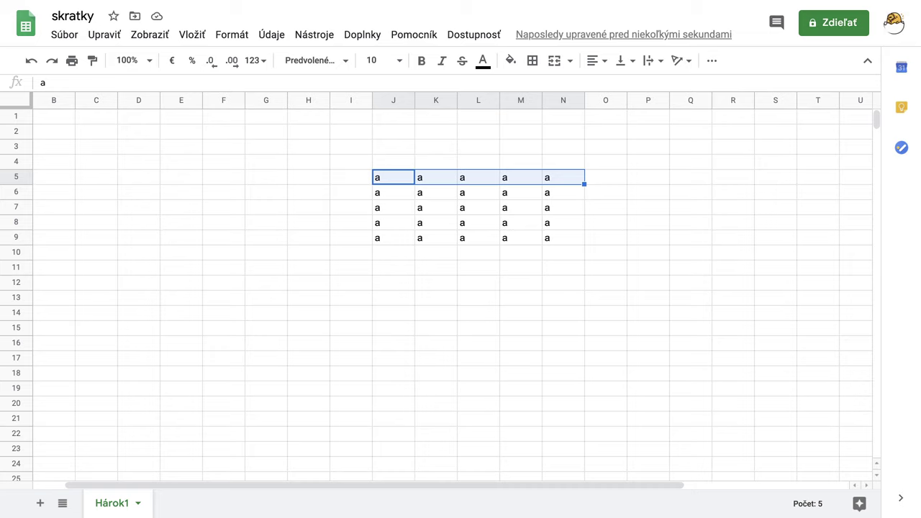
{"action": "key", "text": "shift+Down"}
{"action": "key", "text": "shift+Down"}
{"action": "key", "text": "shift+Down"}
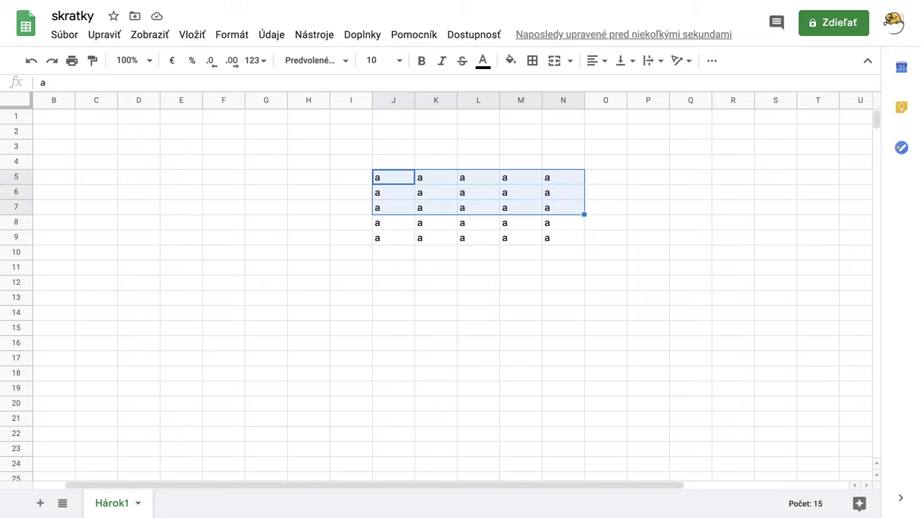
{"action": "key", "text": "shift+Down"}
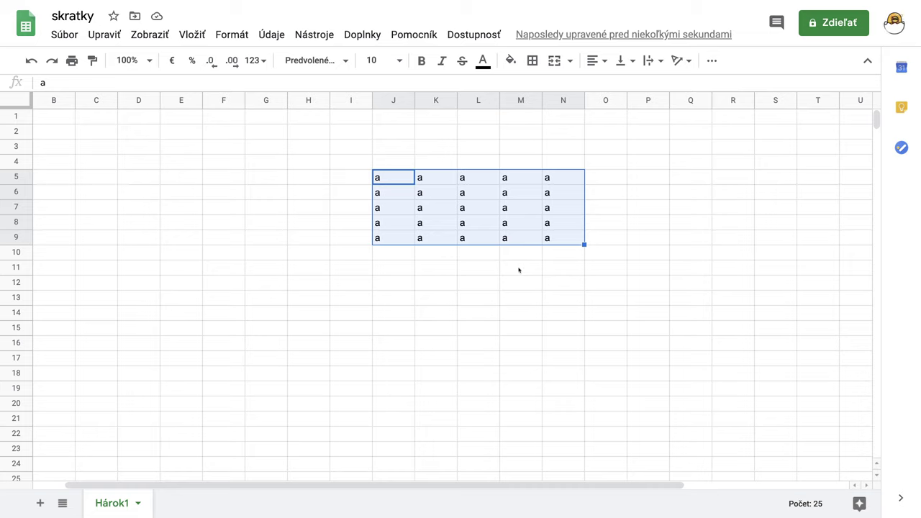
{"action": "left_click", "coordinate": [519, 269]}
Select the block J5:N9 by extending the selection from J5 straight to the data edges, and deselect it.
{"action": "left_click", "coordinate": [391, 183]}
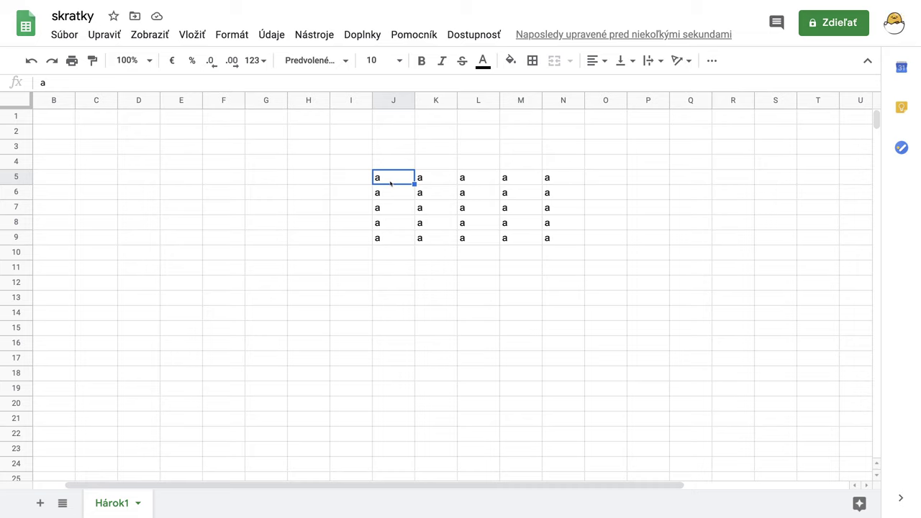
{"action": "key", "text": "ctrl+shift+Right"}
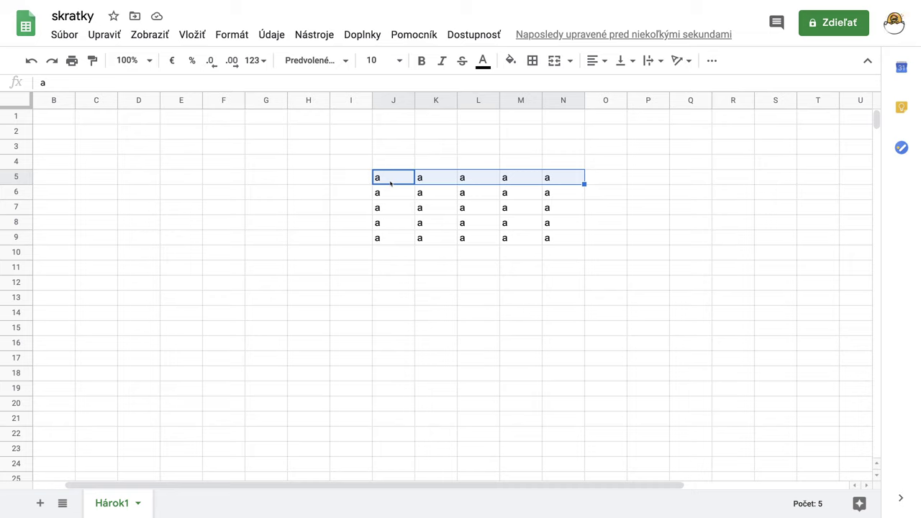
{"action": "key", "text": "ctrl+shift+Down"}
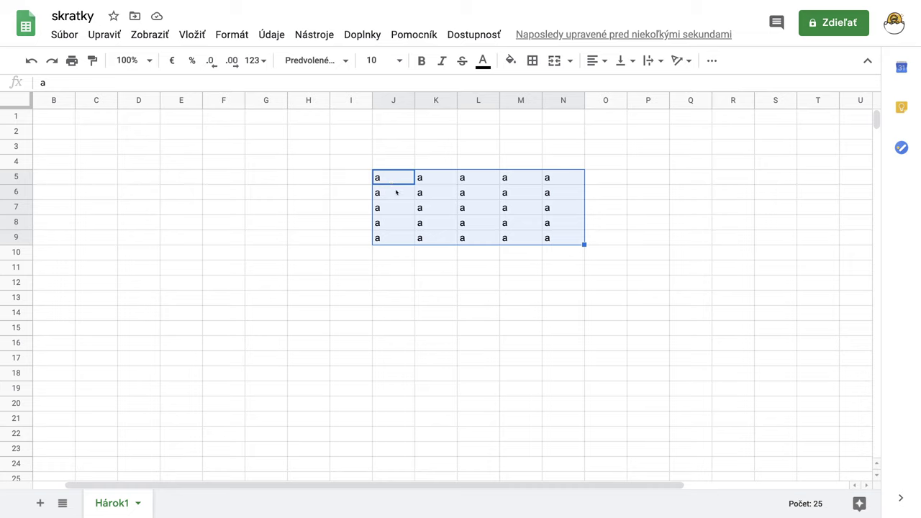
{"action": "left_click", "coordinate": [407, 267]}
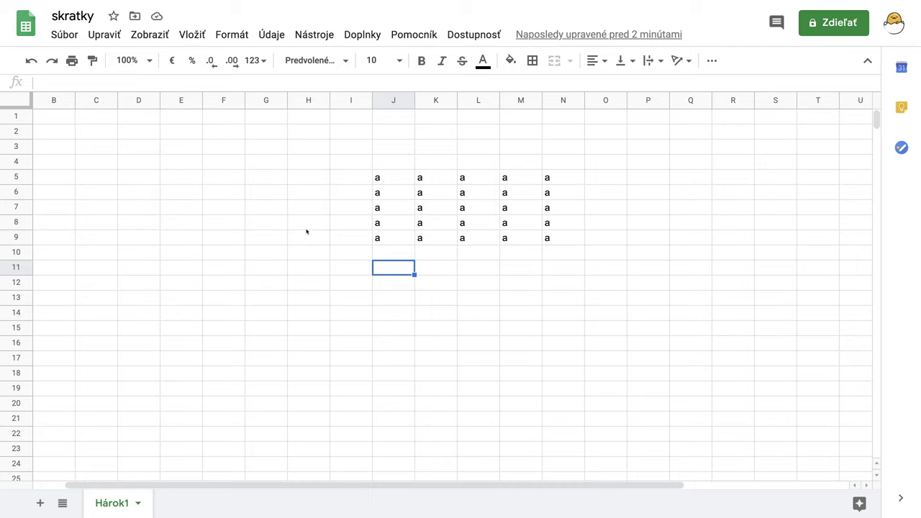
Select the entire row 5 and, separately, the entire row 8.
{"action": "left_click", "coordinate": [12, 177]}
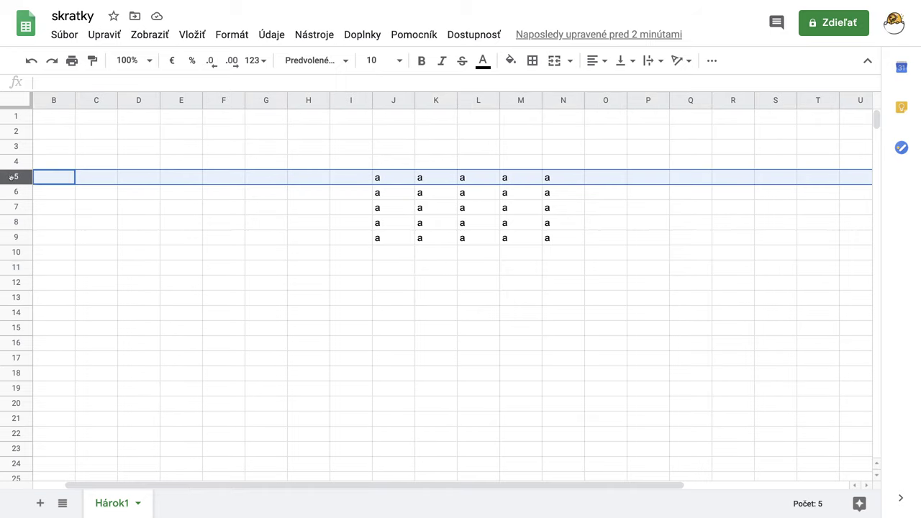
{"action": "left_click_drag", "start_coordinate": [12, 177], "coordinate": [16, 221]}
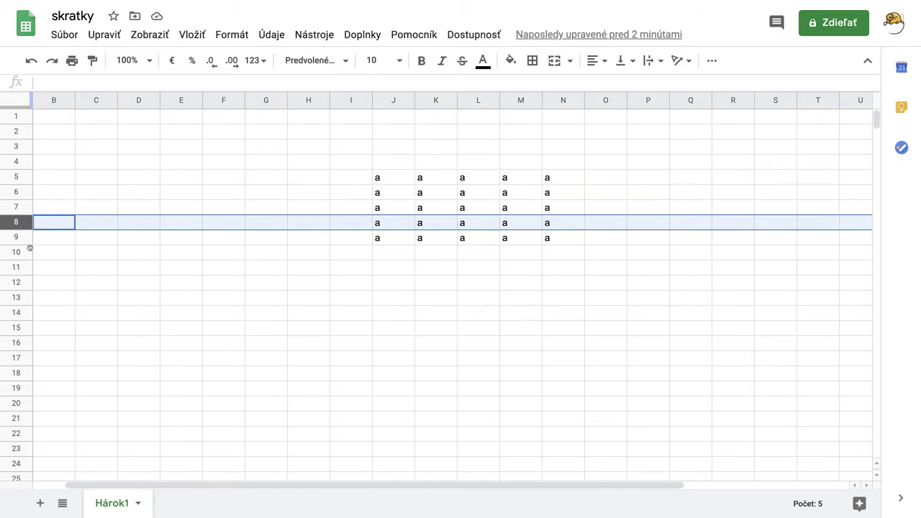
{"action": "left_click", "coordinate": [16, 177]}
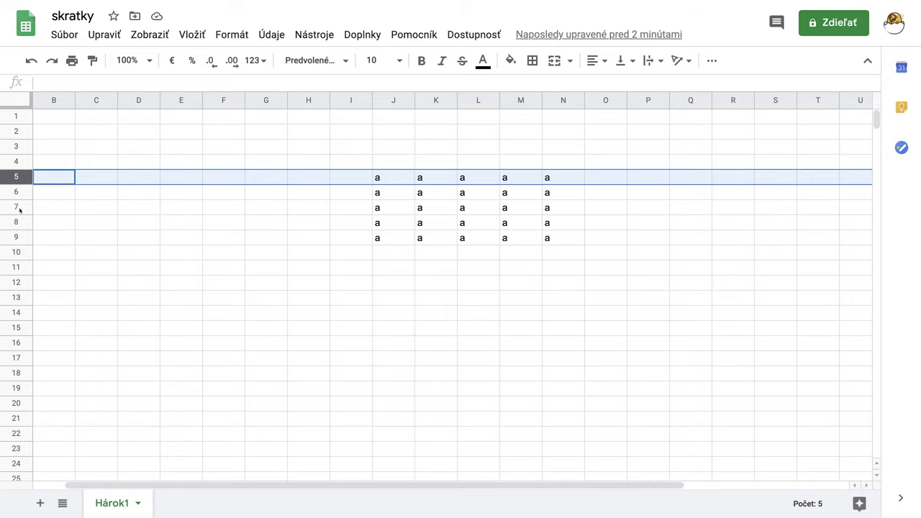
{"action": "right_click", "coordinate": [20, 209]}
{"action": "left_click", "coordinate": [237, 180]}
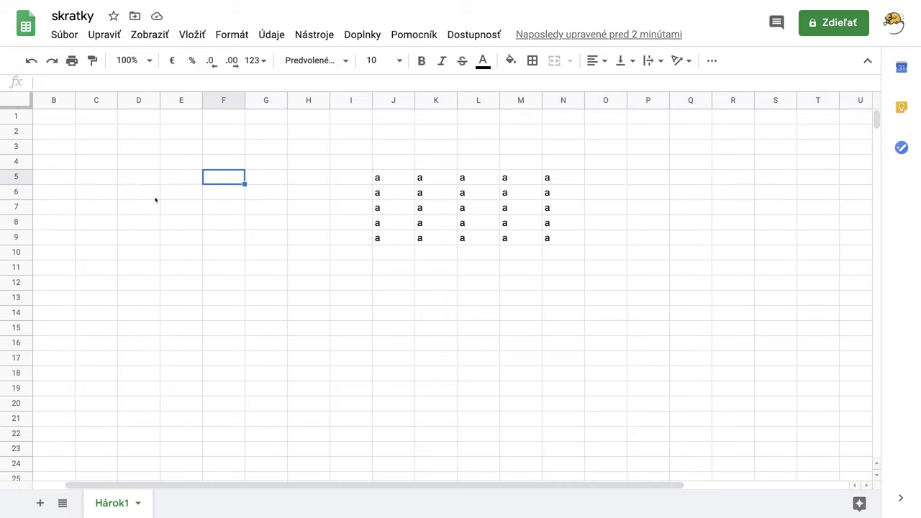
{"action": "key", "text": "shift+space"}
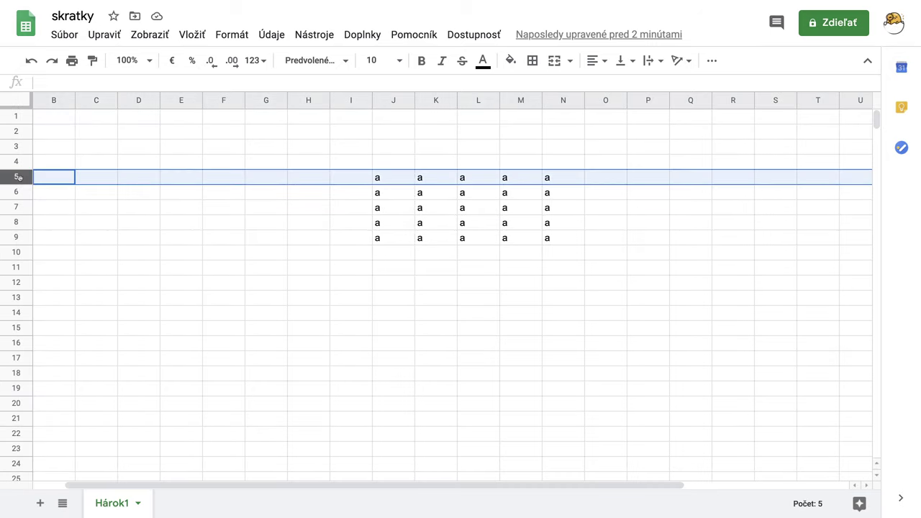
{"action": "right_click", "coordinate": [23, 208]}
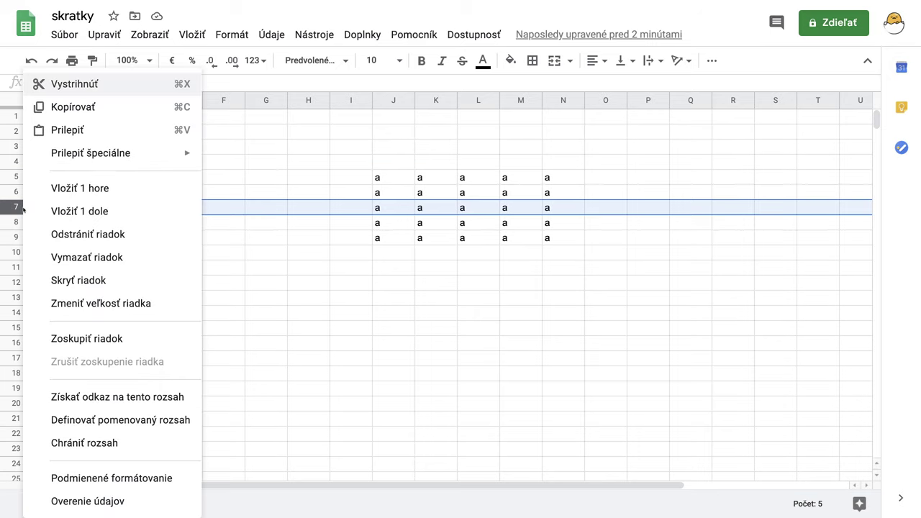
{"action": "left_click", "coordinate": [247, 167]}
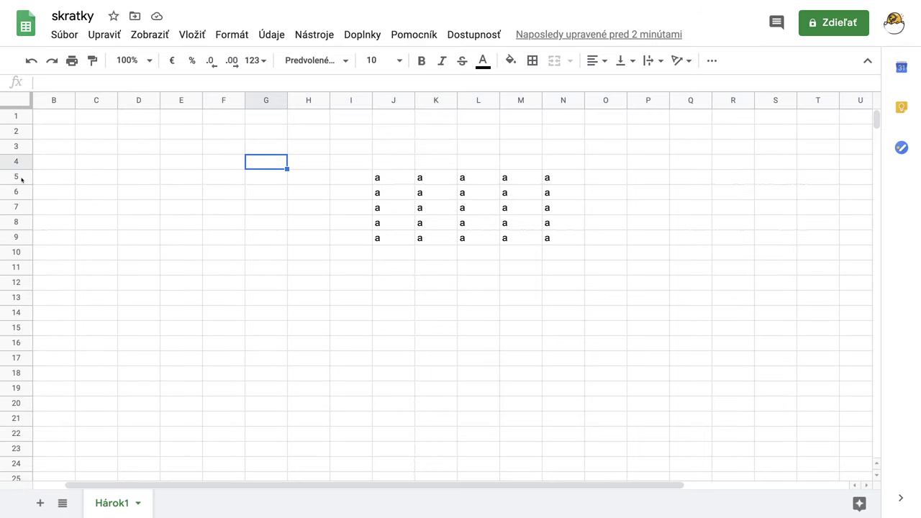
Select the non-adjacent entire rows 5, 7 and 9 together, and clear the selection.
{"action": "left_click", "coordinate": [19, 177]}
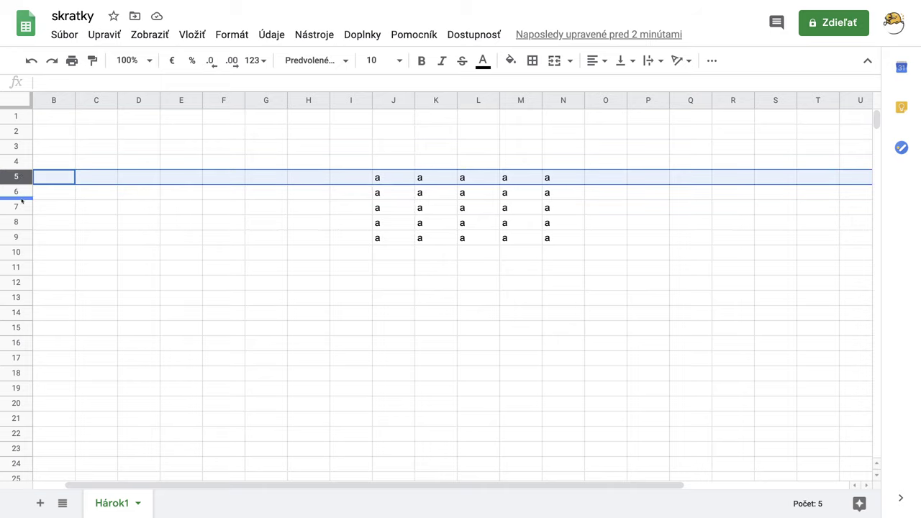
{"action": "left_click", "coordinate": [21, 207], "text": "ctrl"}
{"action": "left_click", "coordinate": [20, 238], "text": "ctrl"}
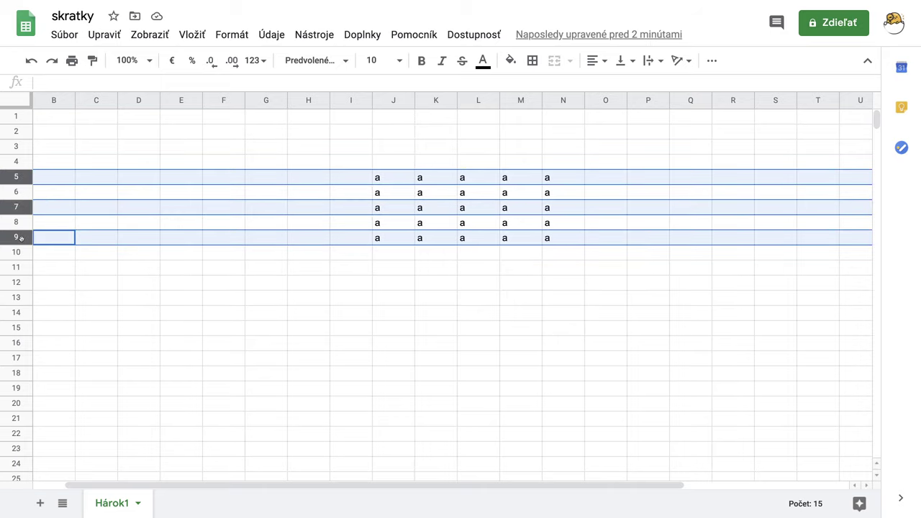
{"action": "left_click", "coordinate": [212, 288]}
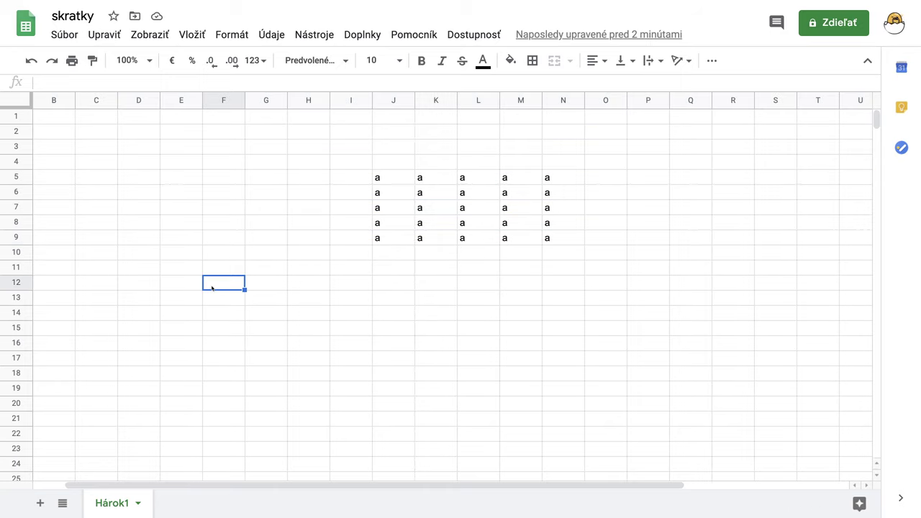
Select the contiguous entire rows 5 through 9 as one range, and clear the selection.
{"action": "left_click", "coordinate": [20, 177]}
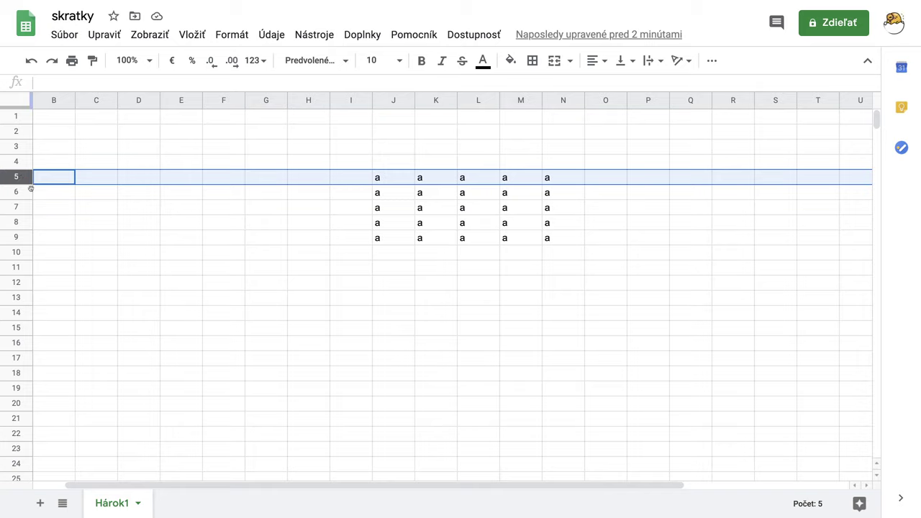
{"action": "left_click", "coordinate": [23, 239], "text": "shift"}
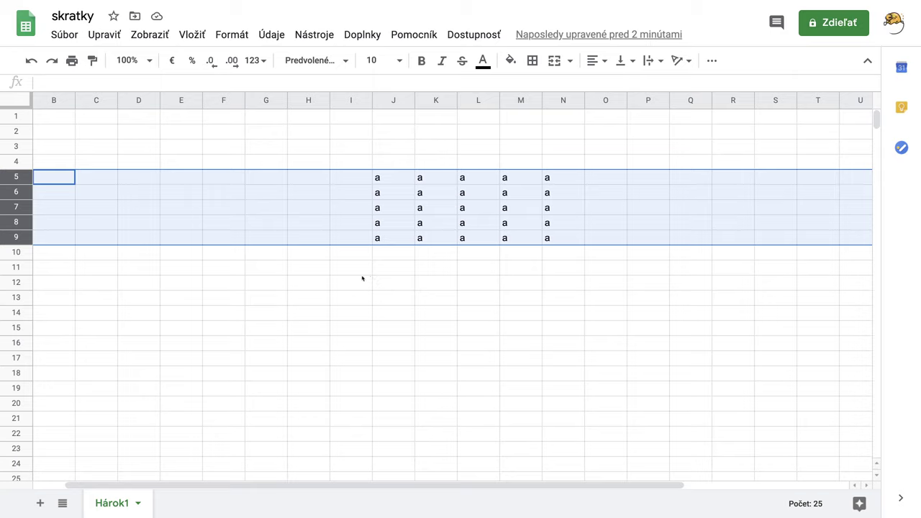
{"action": "left_click", "coordinate": [385, 270]}
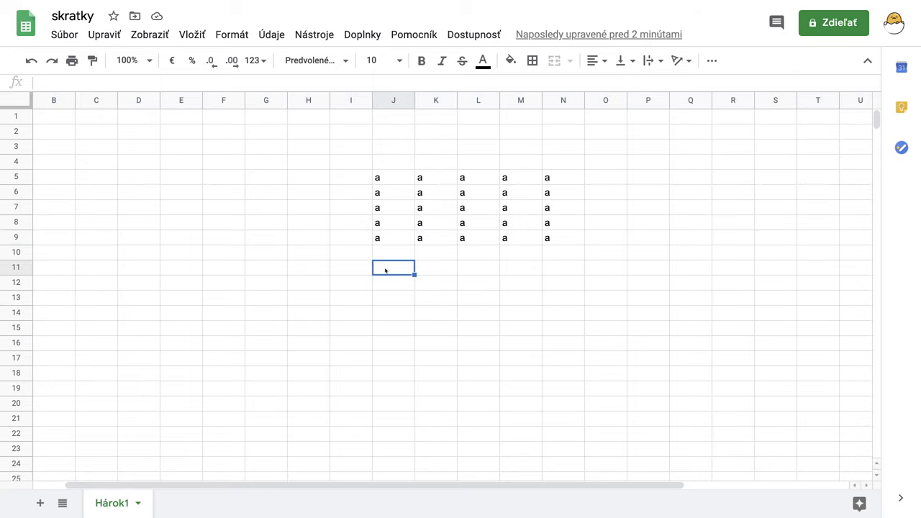
Select the filled cells J5:N5 from J5 and expand the selection to the entire row 5.
{"action": "left_click", "coordinate": [381, 182]}
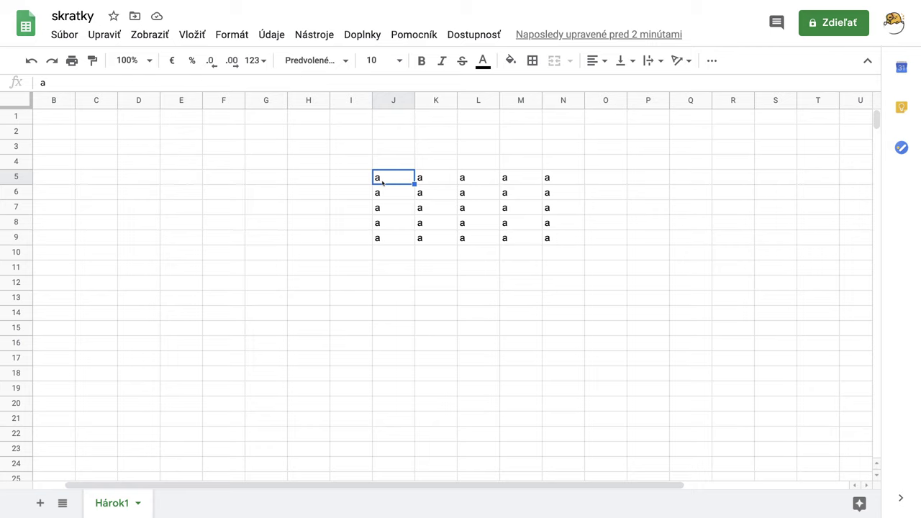
{"action": "key", "text": "ctrl+shift+Right"}
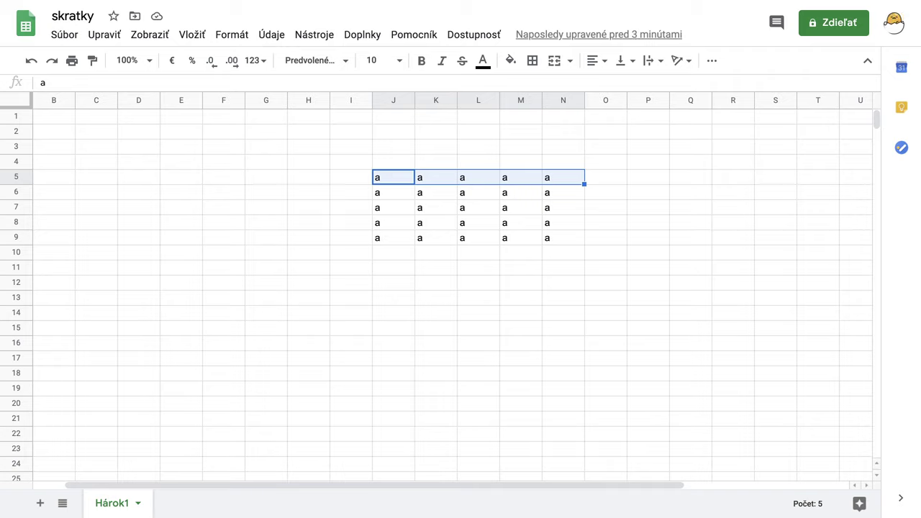
{"action": "key", "text": "shift+space"}
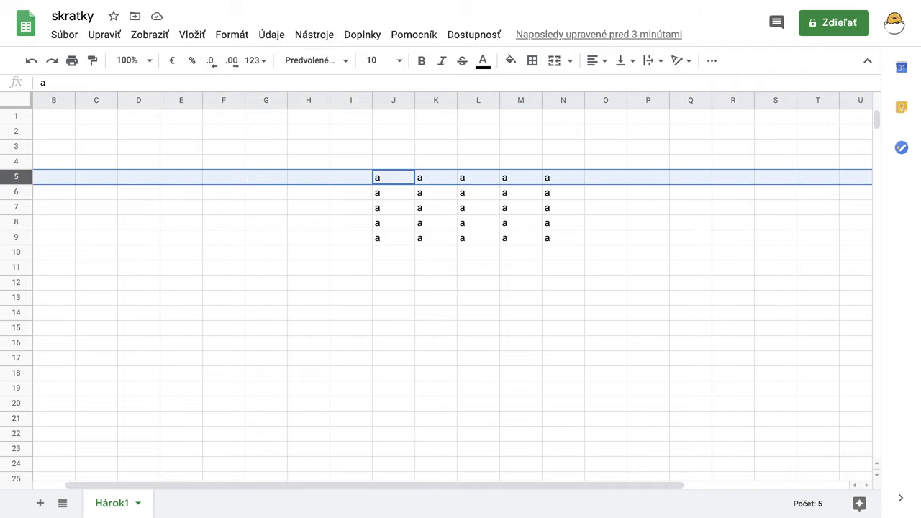
Select the entire row 6 from cell F6 and extend the selection down through row 9.
{"action": "left_click", "coordinate": [228, 193]}
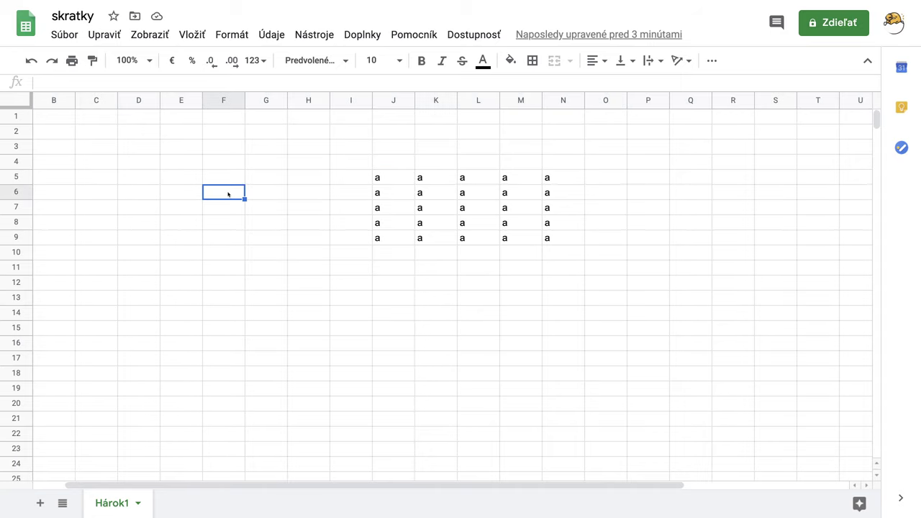
{"action": "key", "text": "shift+space"}
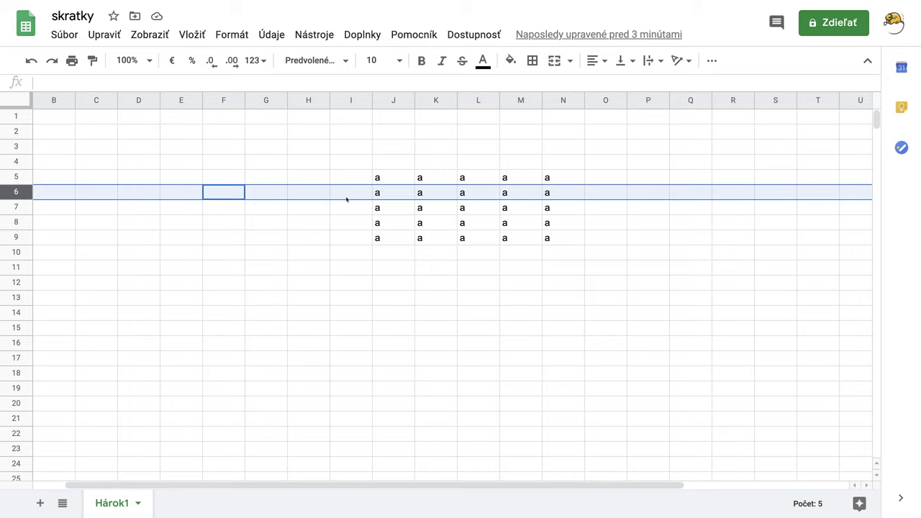
{"action": "key", "text": "shift+Down"}
{"action": "key", "text": "shift+Down"}
{"action": "key", "text": "shift+Down"}
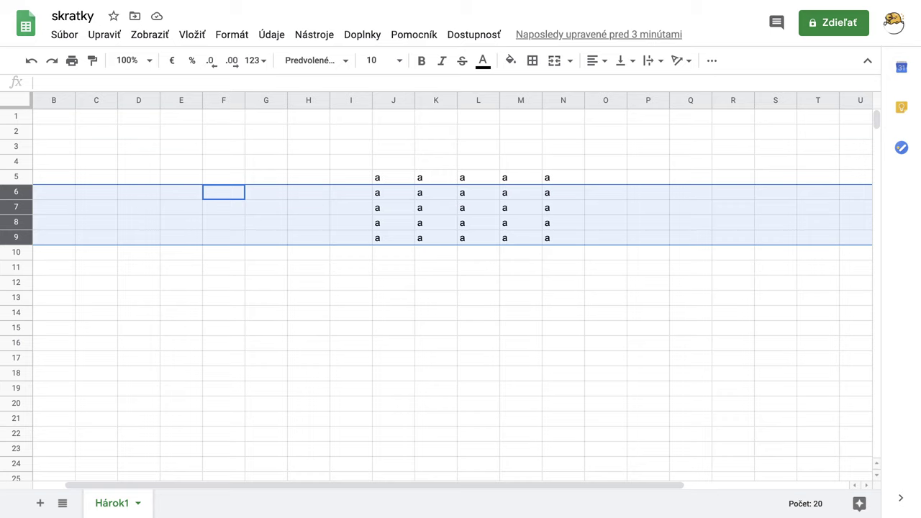
Shrink the selection of whole rows back up to row 6 only.
{"action": "key", "text": "shift+Up"}
{"action": "key", "text": "shift+Up"}
{"action": "key", "text": "shift+Up"}
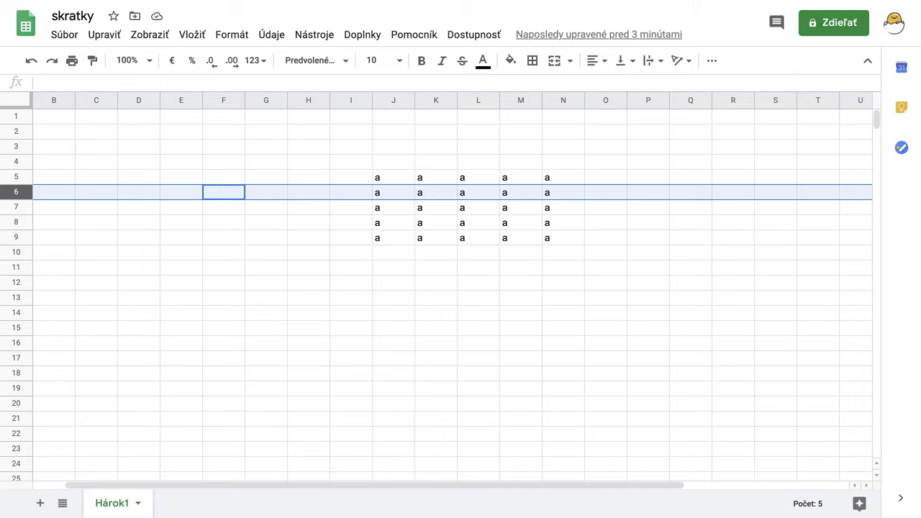
Select J5:N5 and expand it to the entire row 5, and select the entire row 7 from cell E7.
{"action": "left_click", "coordinate": [380, 180]}
{"action": "key", "text": "ctrl+shift+Right"}
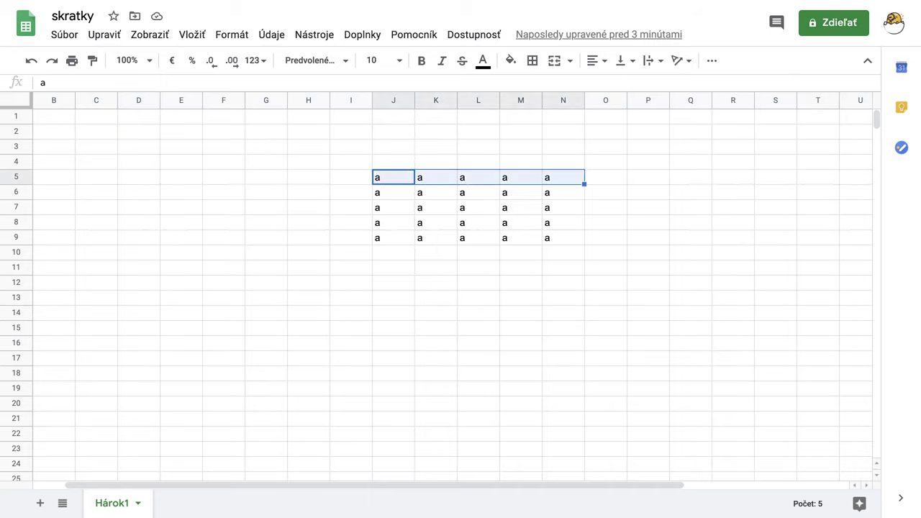
{"action": "key", "text": "shift+space"}
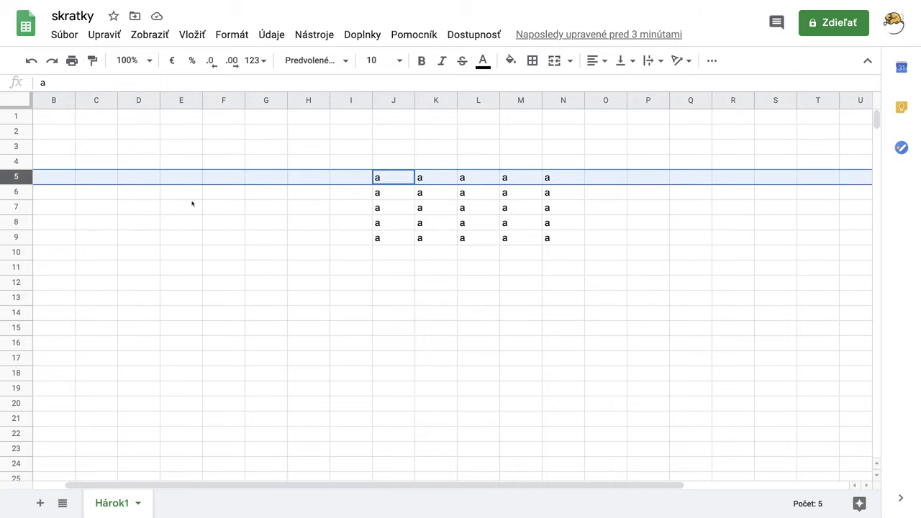
{"action": "left_click", "coordinate": [186, 207]}
{"action": "key", "text": "shift+space"}
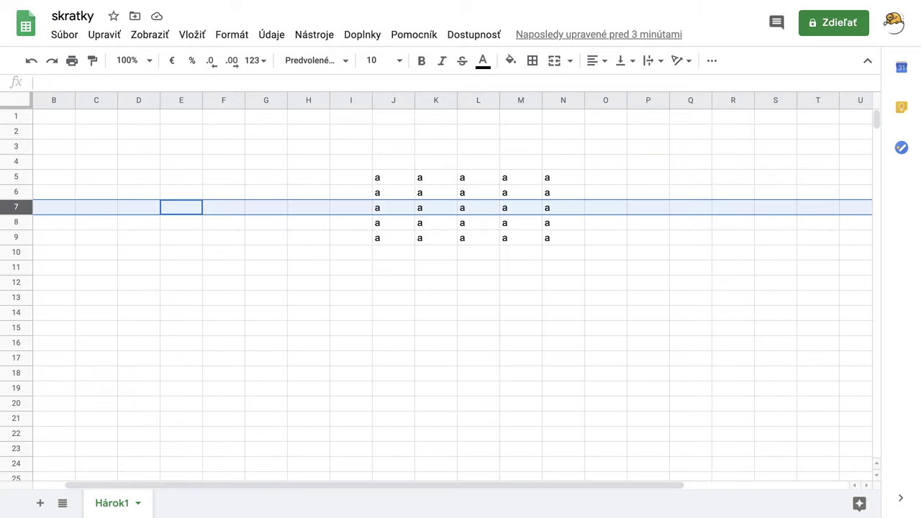